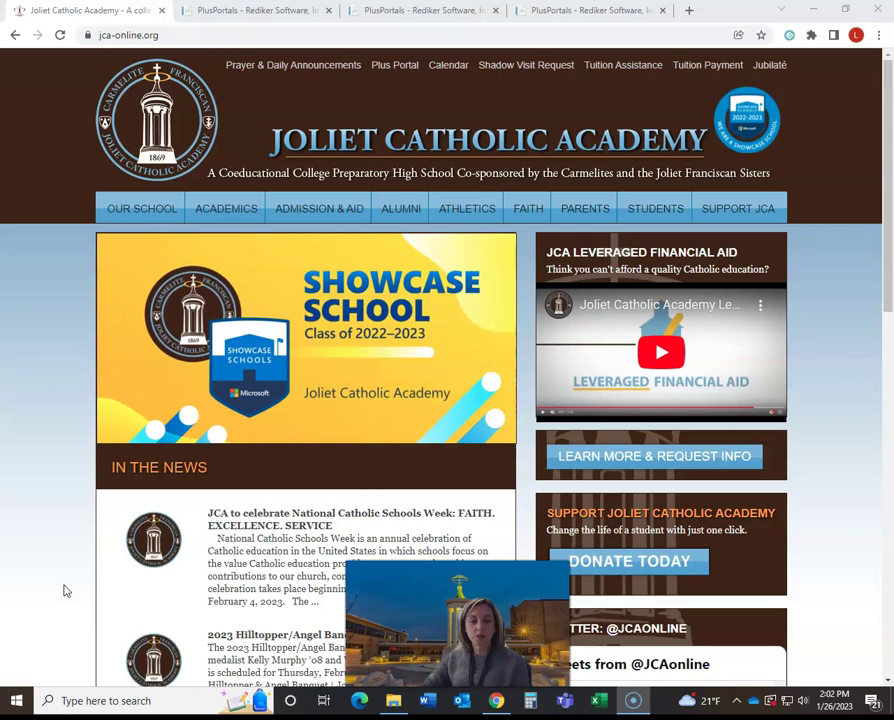
Step: Go from the school website past the PlusPortals login page to the student's course requests and open the Class of 2025 form
{"action": "left_click", "coordinate": [291, 12]}
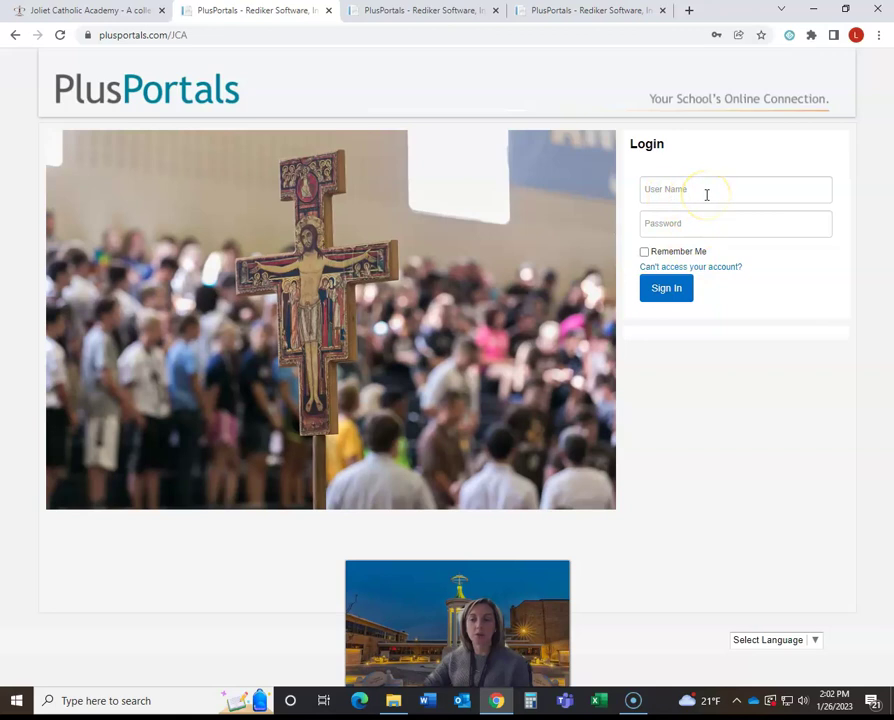
{"action": "left_click", "coordinate": [428, 13]}
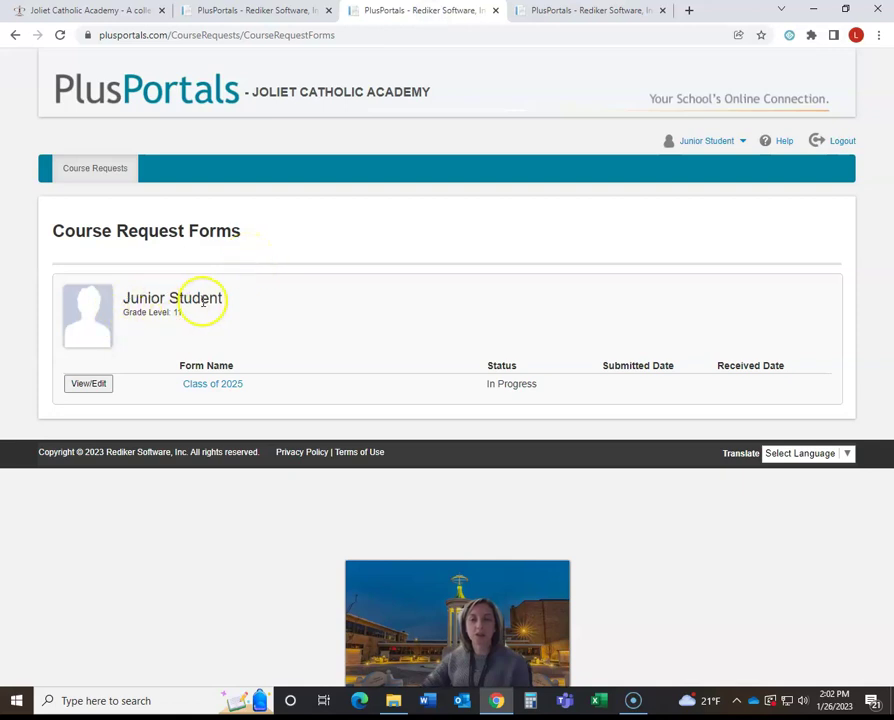
{"action": "left_click", "coordinate": [90, 384]}
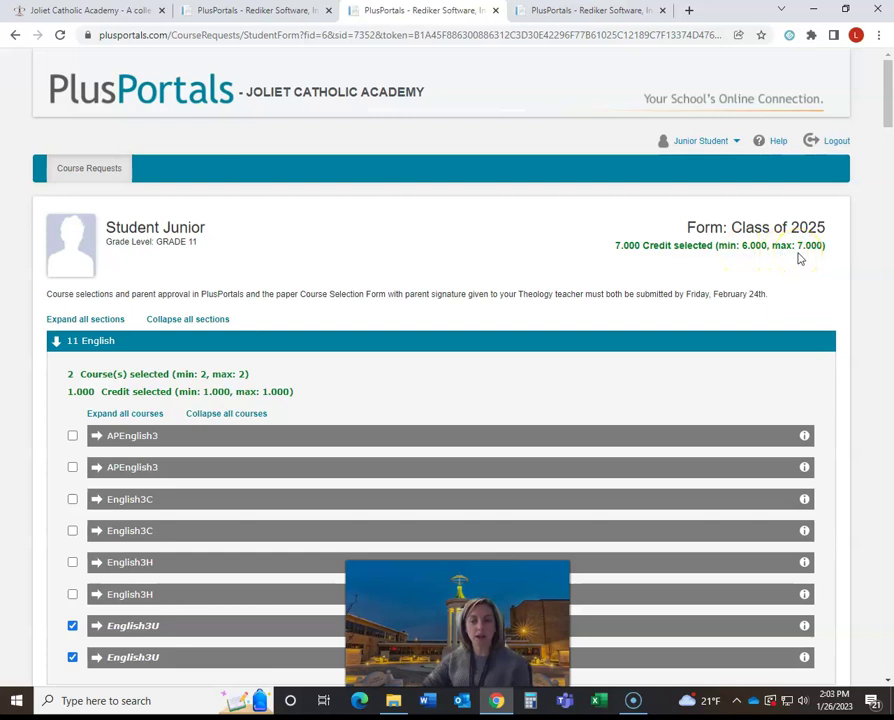
Step: View the course details of the first selected English3U course under 11 English and close them
{"action": "scroll", "coordinate": [390, 311], "scroll_direction": "down", "scroll_amount": 2}
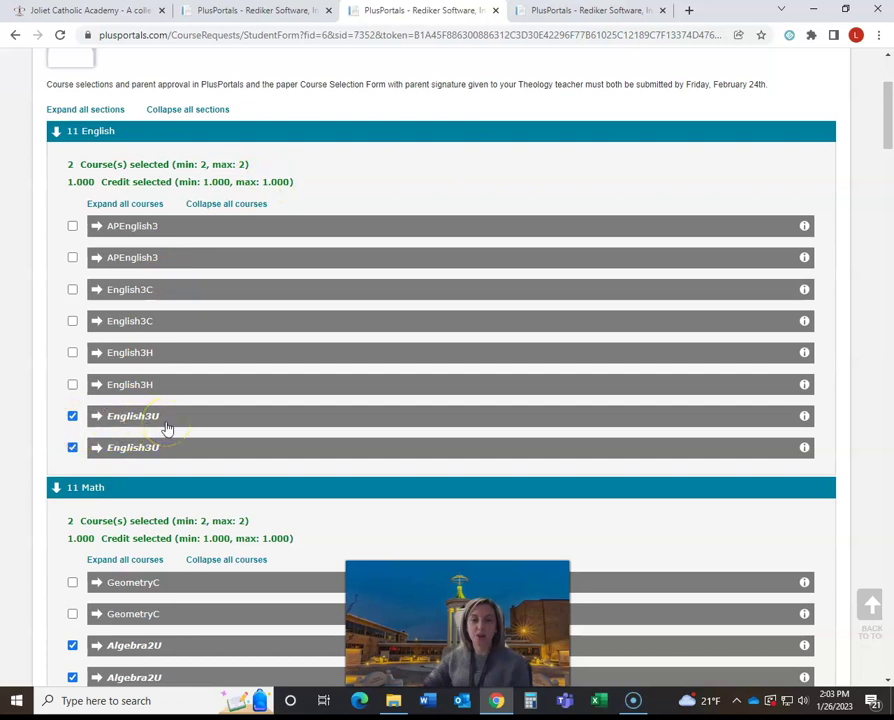
{"action": "left_click", "coordinate": [806, 420]}
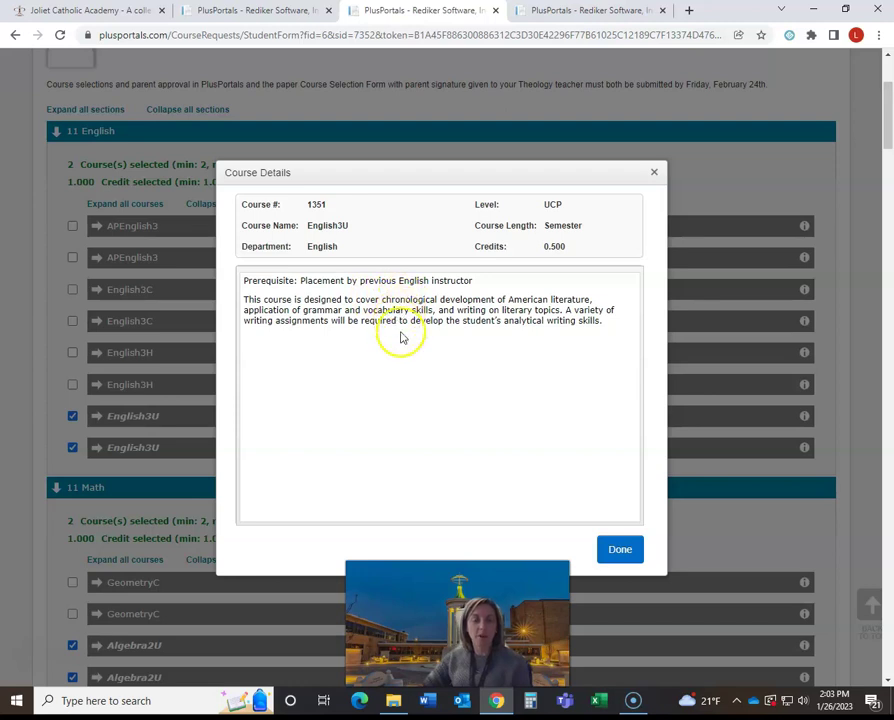
{"action": "left_click", "coordinate": [630, 558]}
Step: Review the courses selected in the 11 Math and 11 Science sections of the form
{"action": "scroll", "coordinate": [364, 452], "scroll_direction": "down", "scroll_amount": 1}
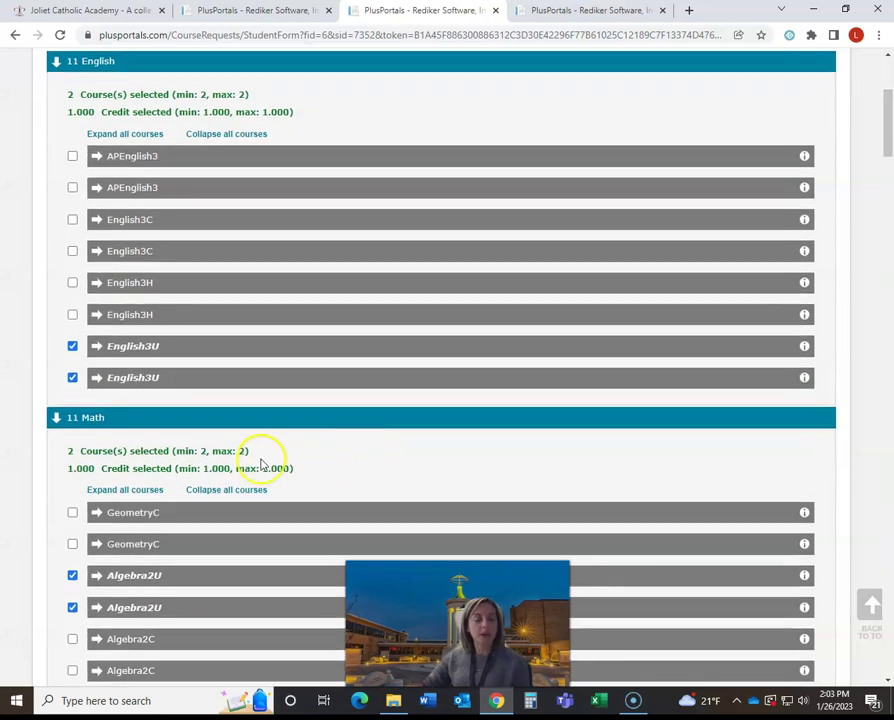
{"action": "scroll", "coordinate": [260, 464], "scroll_direction": "down", "scroll_amount": 1}
{"action": "scroll", "coordinate": [257, 467], "scroll_direction": "down", "scroll_amount": 2}
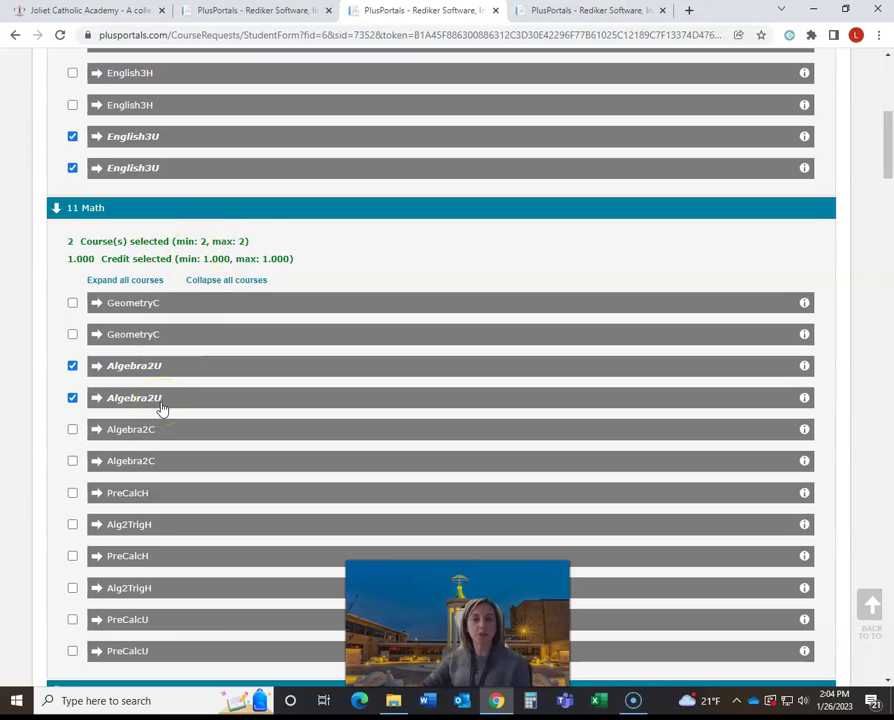
{"action": "scroll", "coordinate": [214, 426], "scroll_direction": "down", "scroll_amount": 4}
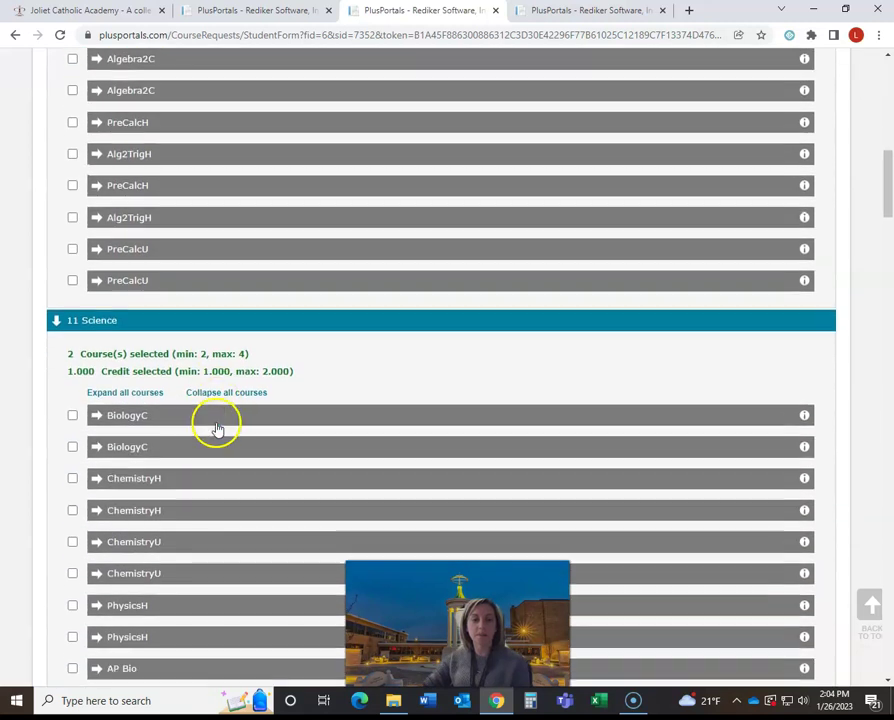
{"action": "scroll", "coordinate": [216, 428], "scroll_direction": "down", "scroll_amount": 5}
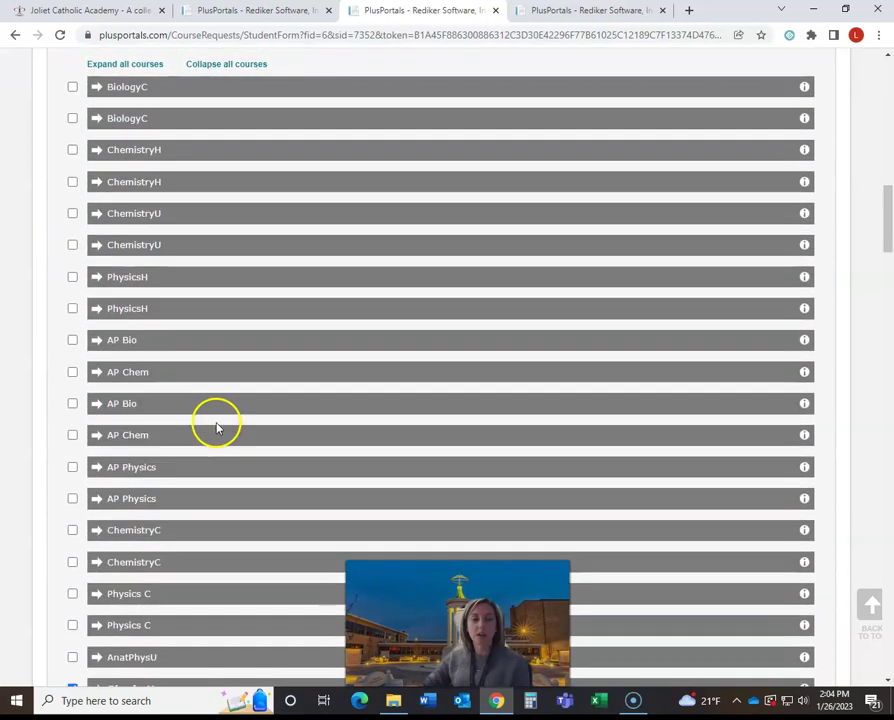
{"action": "scroll", "coordinate": [216, 428], "scroll_direction": "down", "scroll_amount": 1}
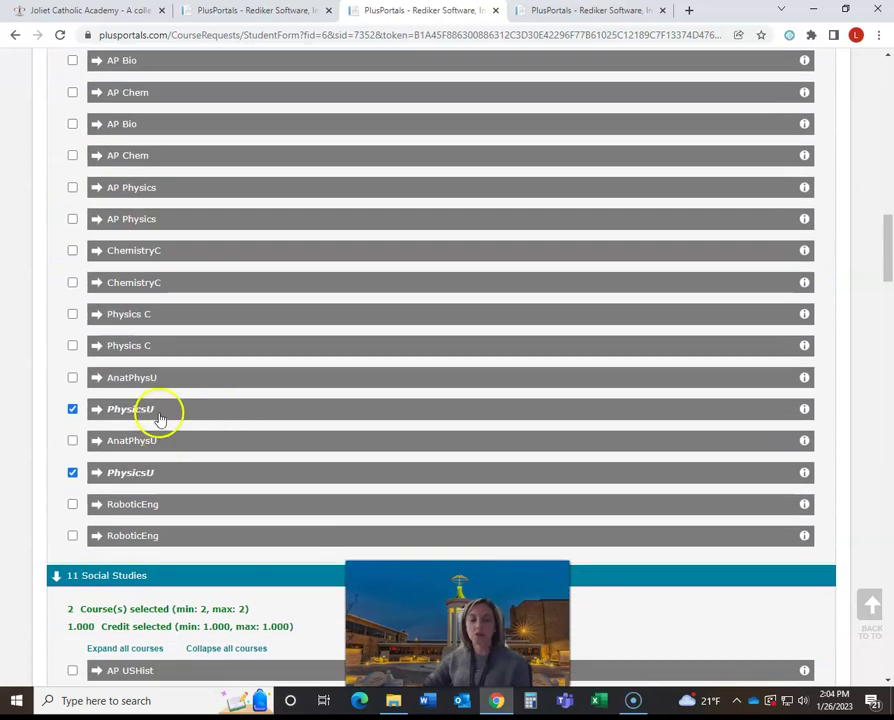
Step: Deselect the first USHistU course under 11 Social Studies, check the section's credit requirement, and select the course again
{"action": "scroll", "coordinate": [216, 470], "scroll_direction": "down", "scroll_amount": 4}
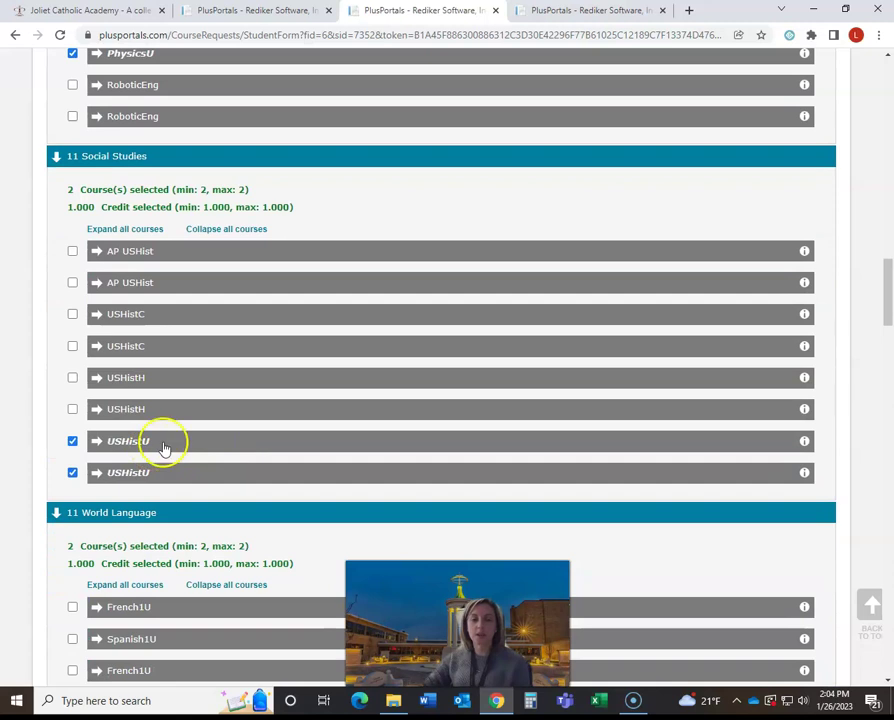
{"action": "left_click", "coordinate": [72, 446]}
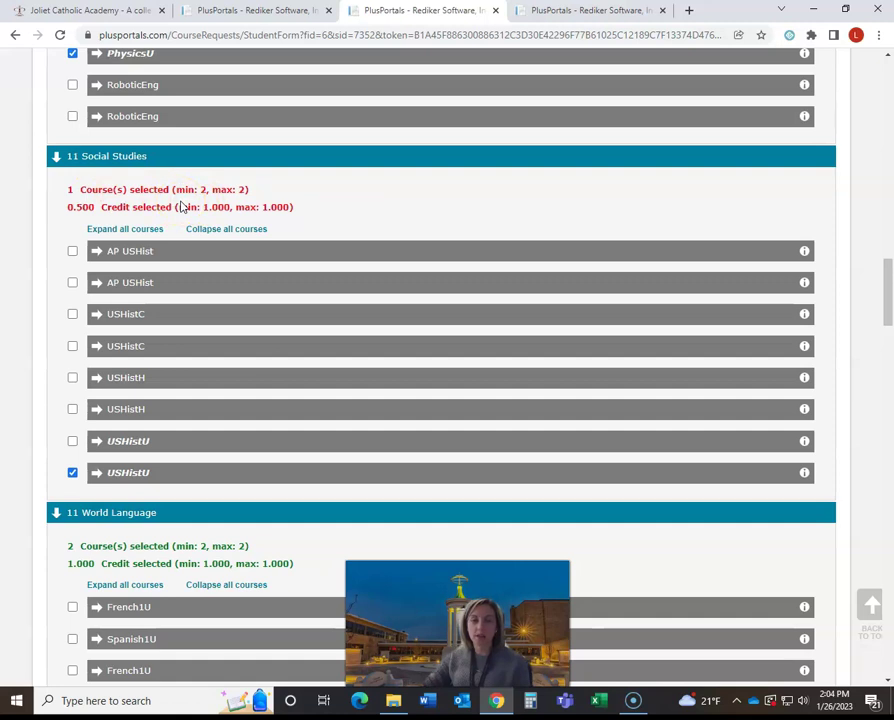
{"action": "left_click", "coordinate": [72, 444]}
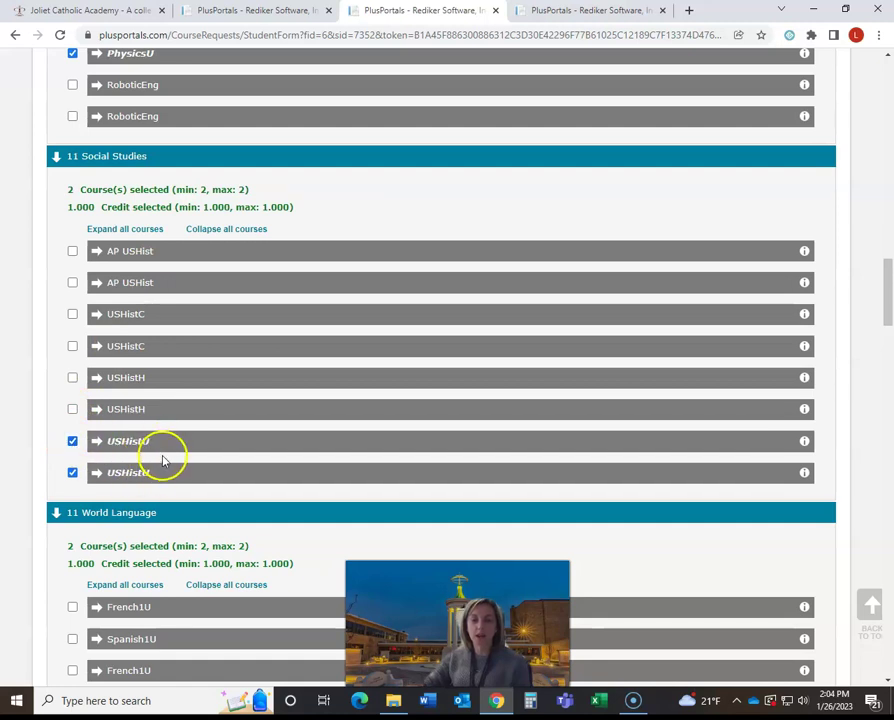
Step: Review the courses selected in the 11 World Language and 11 Theology sections
{"action": "scroll", "coordinate": [164, 460], "scroll_direction": "down", "scroll_amount": 5}
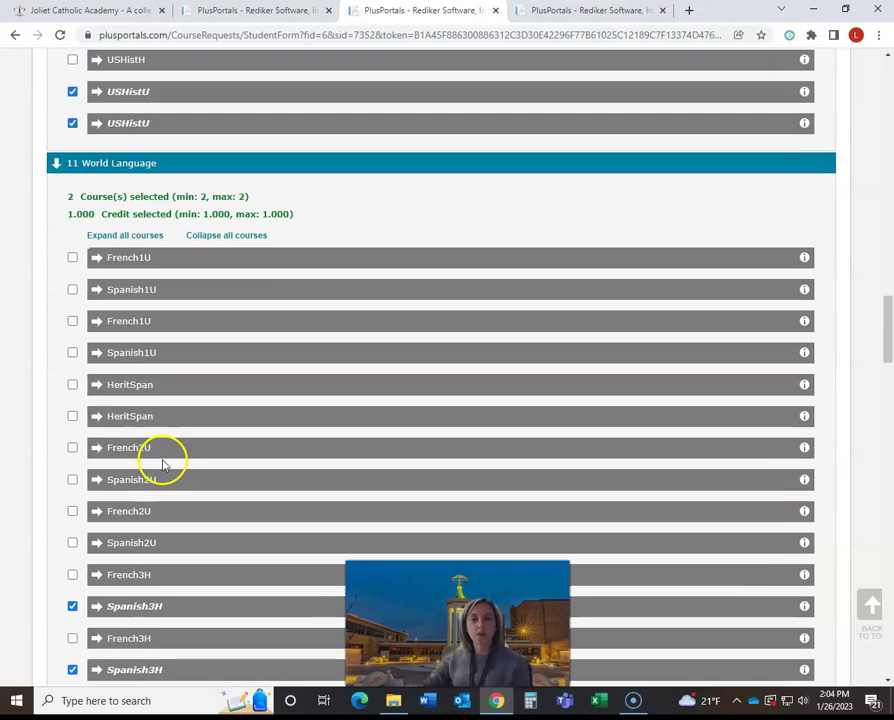
{"action": "scroll", "coordinate": [164, 462], "scroll_direction": "down", "scroll_amount": 3}
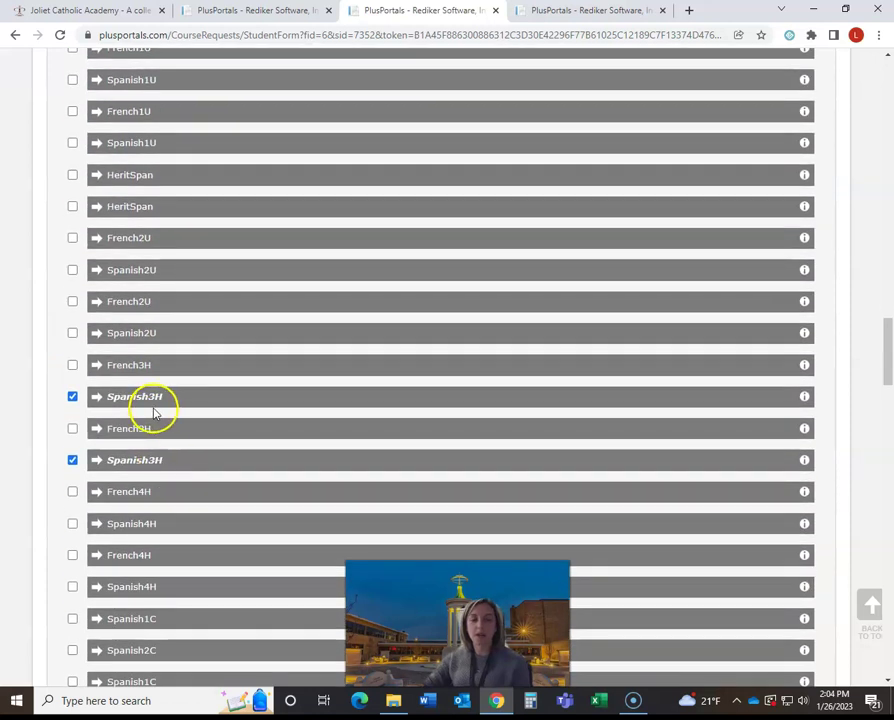
{"action": "scroll", "coordinate": [190, 502], "scroll_direction": "down", "scroll_amount": 4}
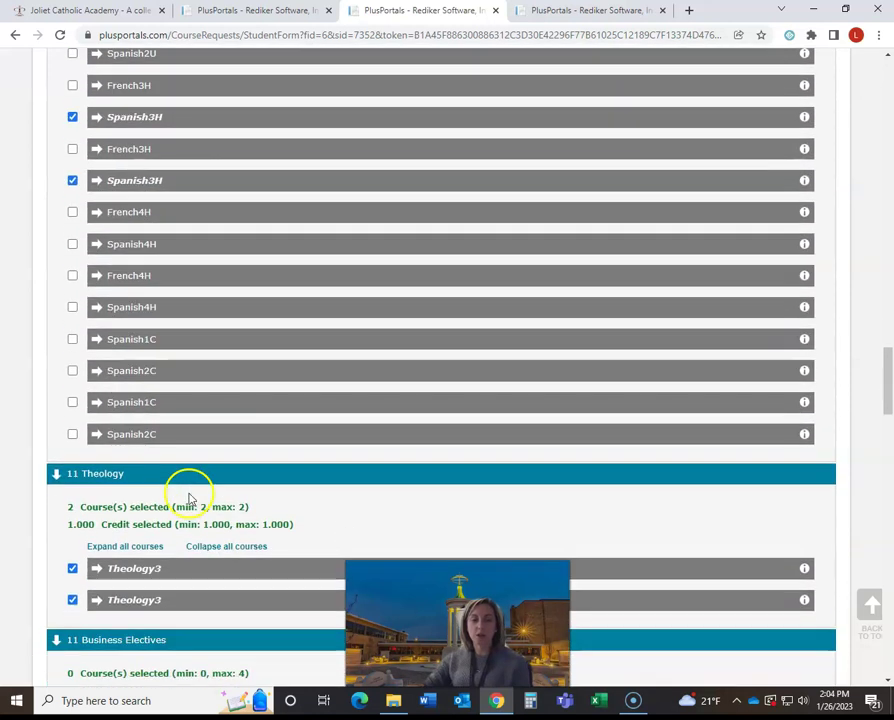
{"action": "scroll", "coordinate": [190, 500], "scroll_direction": "down", "scroll_amount": 3}
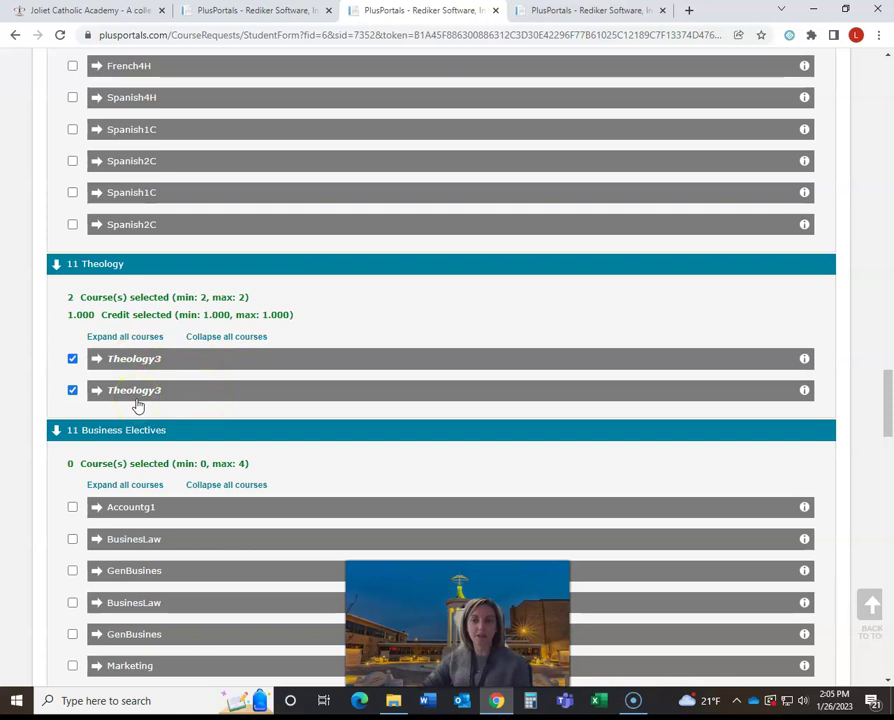
Step: View the course details of Accountg1 under 11 Business Electives and close them
{"action": "scroll", "coordinate": [138, 406], "scroll_direction": "down", "scroll_amount": 3}
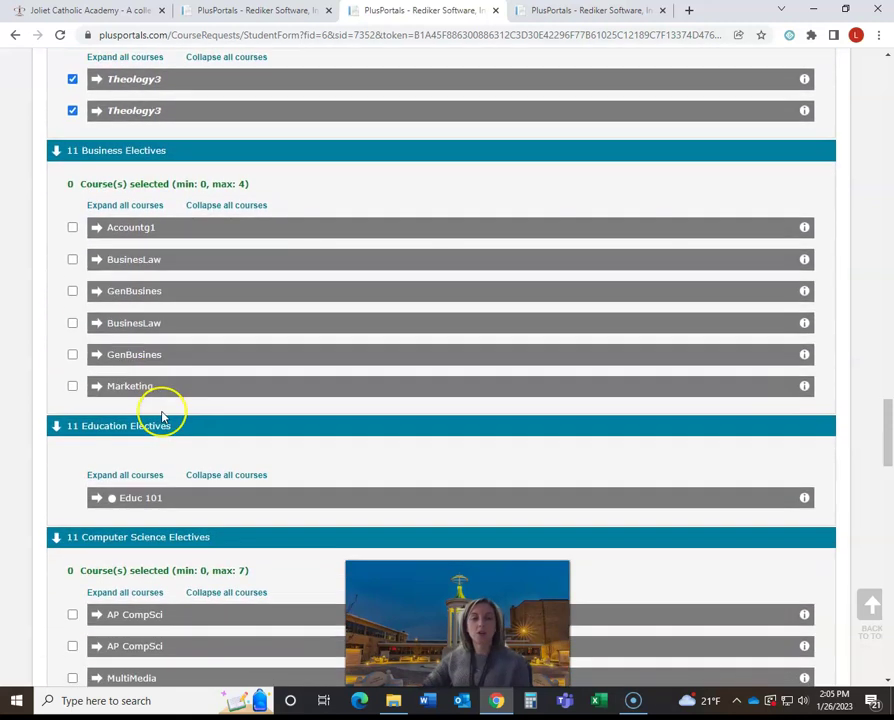
{"action": "scroll", "coordinate": [163, 417], "scroll_direction": "down", "scroll_amount": 1}
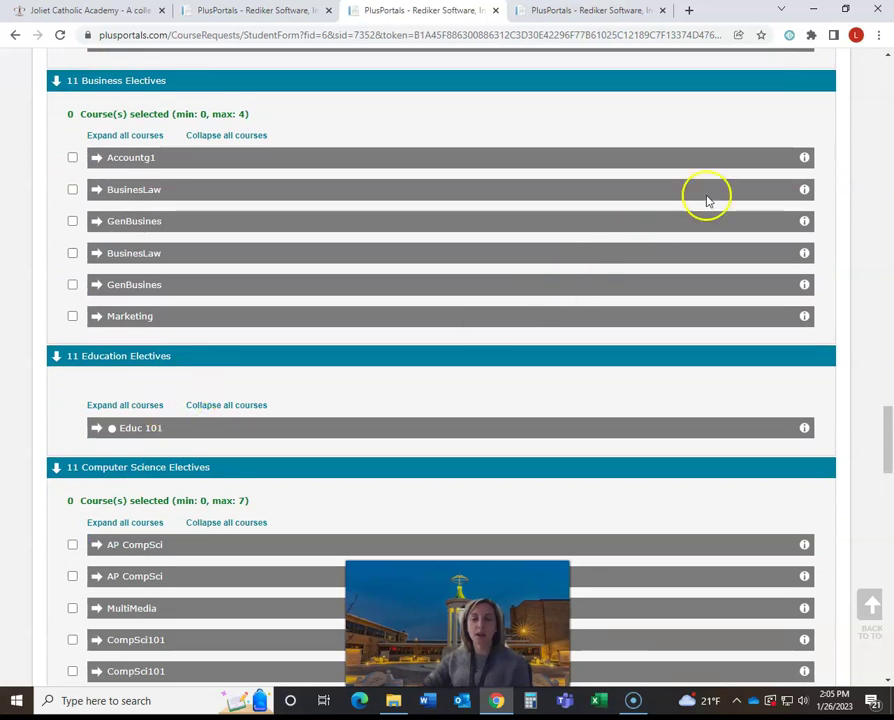
{"action": "left_click", "coordinate": [804, 160]}
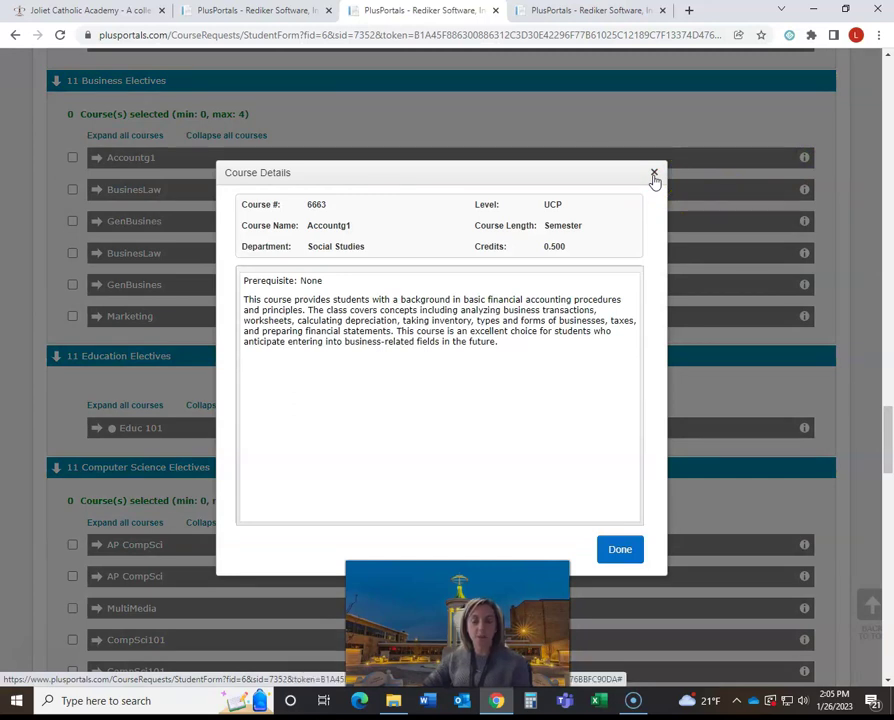
{"action": "left_click", "coordinate": [654, 175]}
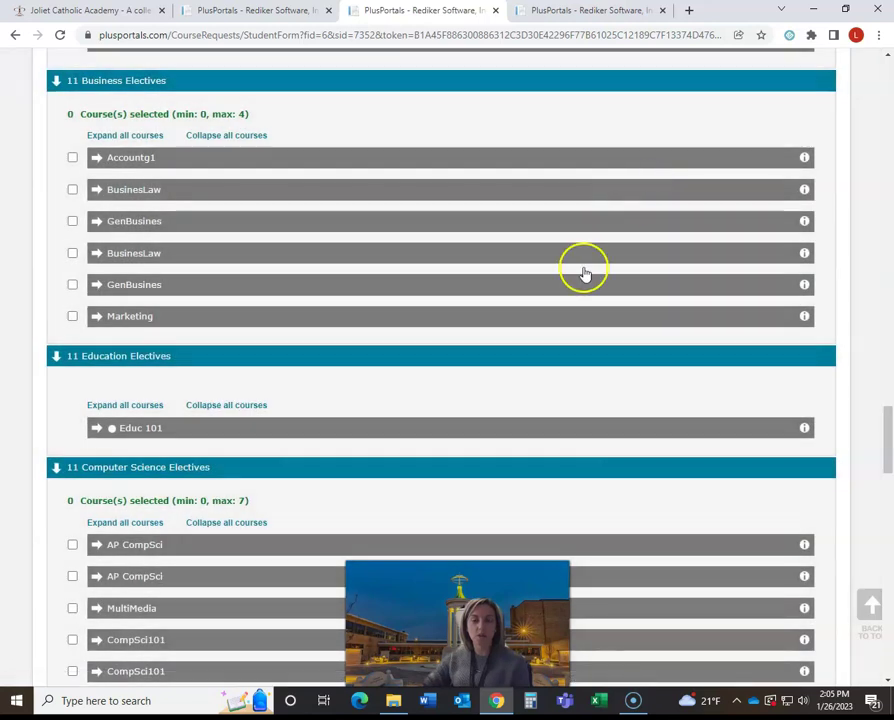
Step: Review the remaining elective sections through Visual and Performing Art Electives and save the course request form to revisit later
{"action": "scroll", "coordinate": [583, 360], "scroll_direction": "down", "scroll_amount": 4}
{"action": "scroll", "coordinate": [583, 362], "scroll_direction": "down", "scroll_amount": 10}
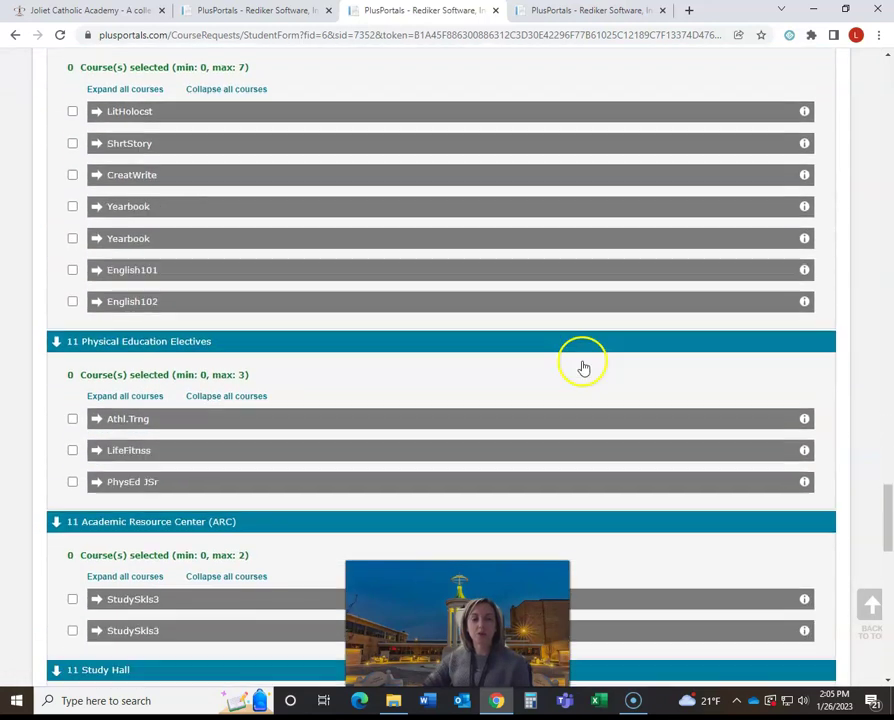
{"action": "scroll", "coordinate": [583, 367], "scroll_direction": "down", "scroll_amount": 3}
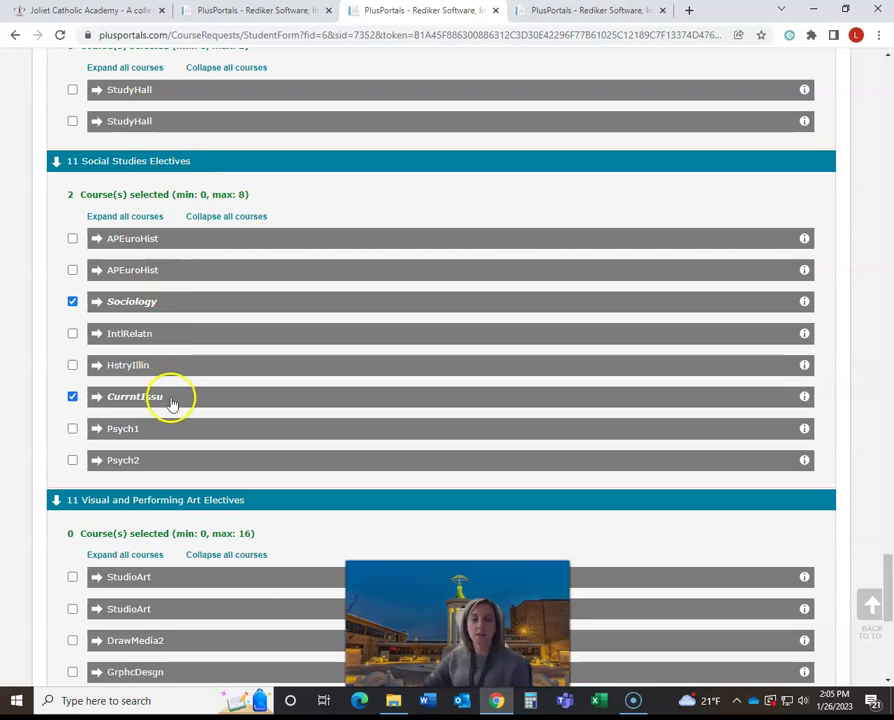
{"action": "scroll", "coordinate": [376, 436], "scroll_direction": "down", "scroll_amount": 1}
{"action": "scroll", "coordinate": [376, 436], "scroll_direction": "down", "scroll_amount": 5}
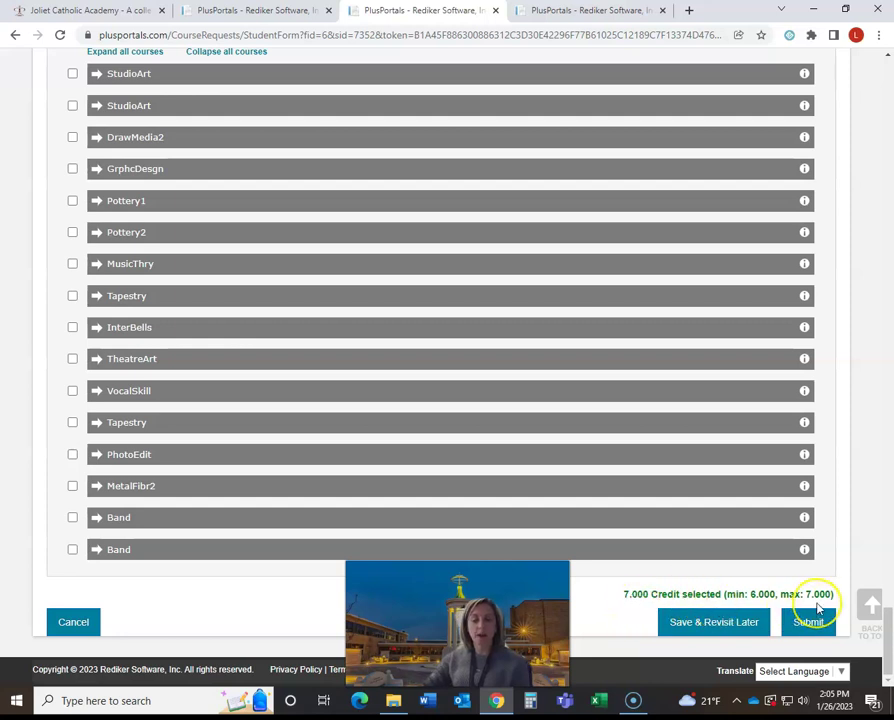
{"action": "left_click", "coordinate": [720, 632]}
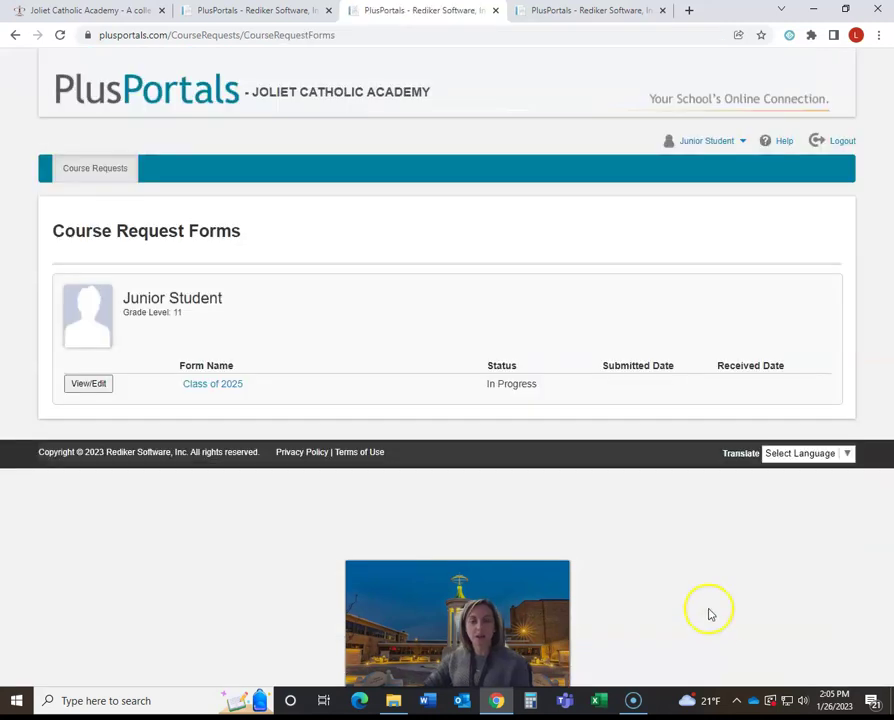
Step: Revisit the school website and the PlusPortals login page, and switch to the parent account's Course Request Forms
{"action": "left_click", "coordinate": [113, 14]}
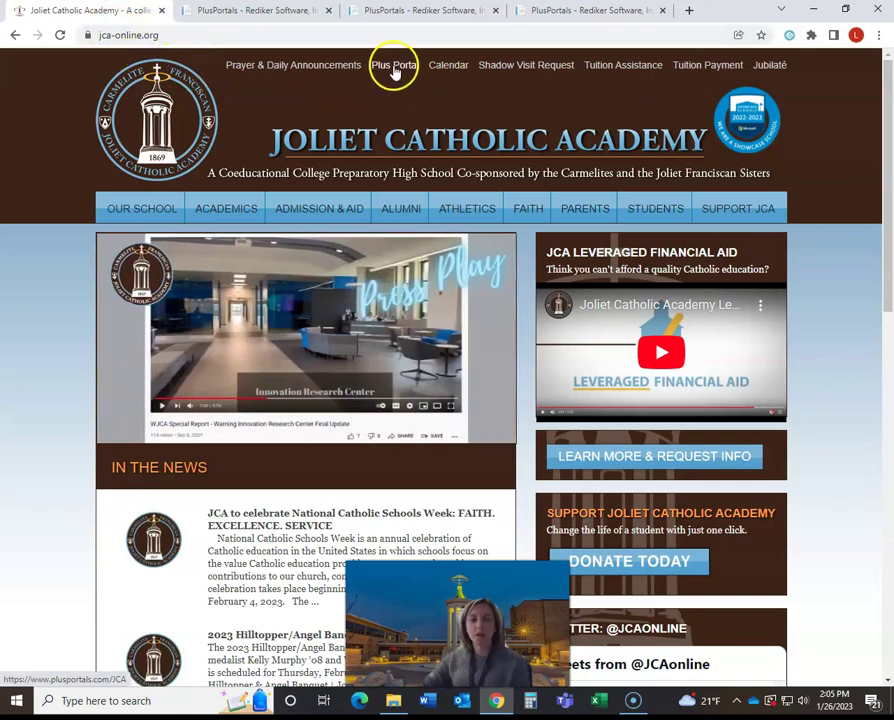
{"action": "left_click", "coordinate": [290, 12]}
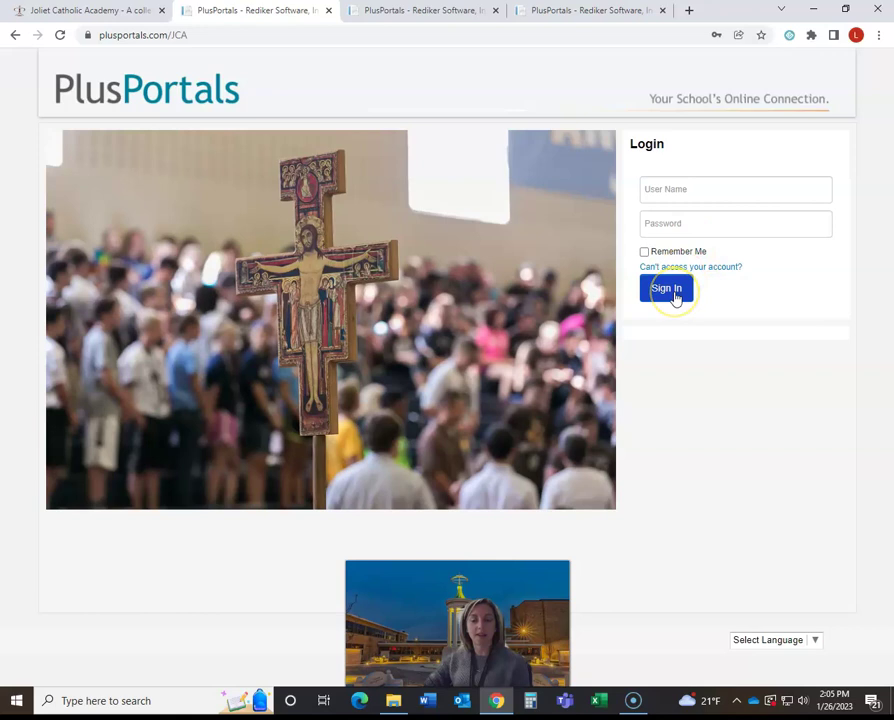
{"action": "left_click", "coordinate": [565, 14]}
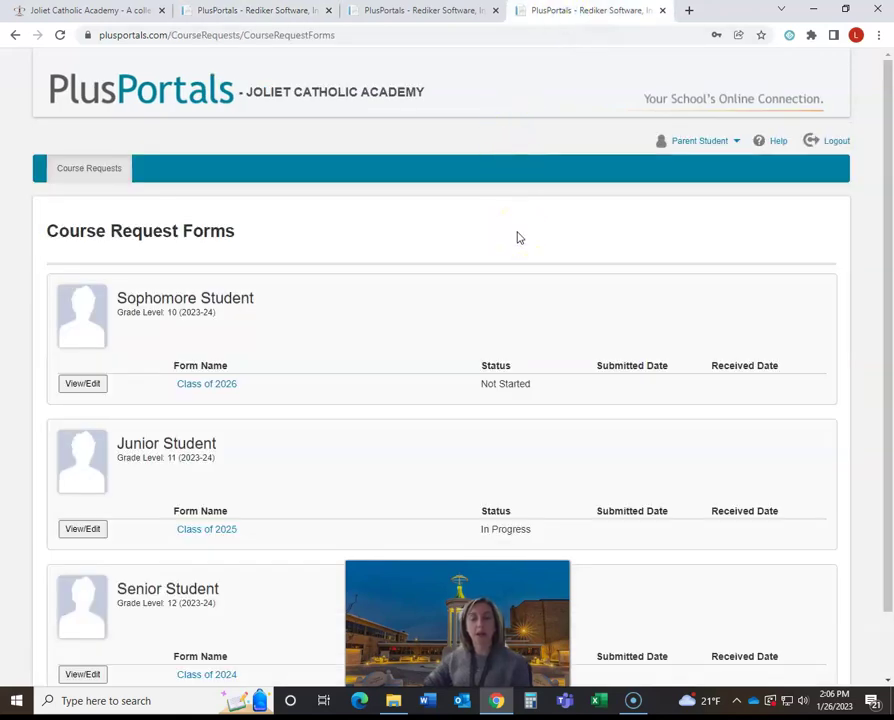
Step: Look over the students' forms in the parent account and open the Junior Student's Class of 2025 form
{"action": "scroll", "coordinate": [518, 238], "scroll_direction": "down", "scroll_amount": 1}
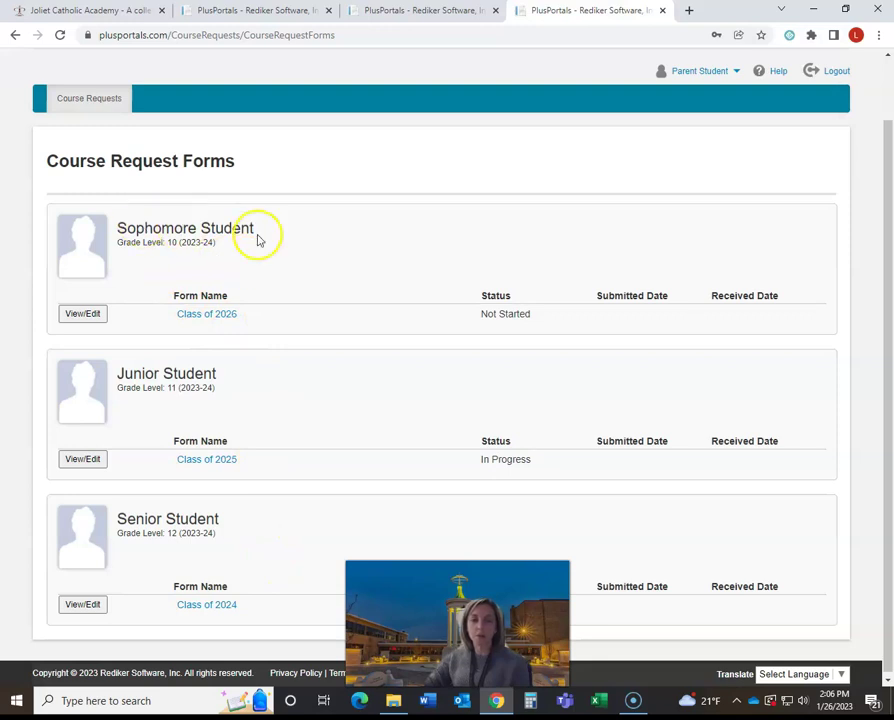
{"action": "scroll", "coordinate": [314, 316], "scroll_direction": "down", "scroll_amount": 1}
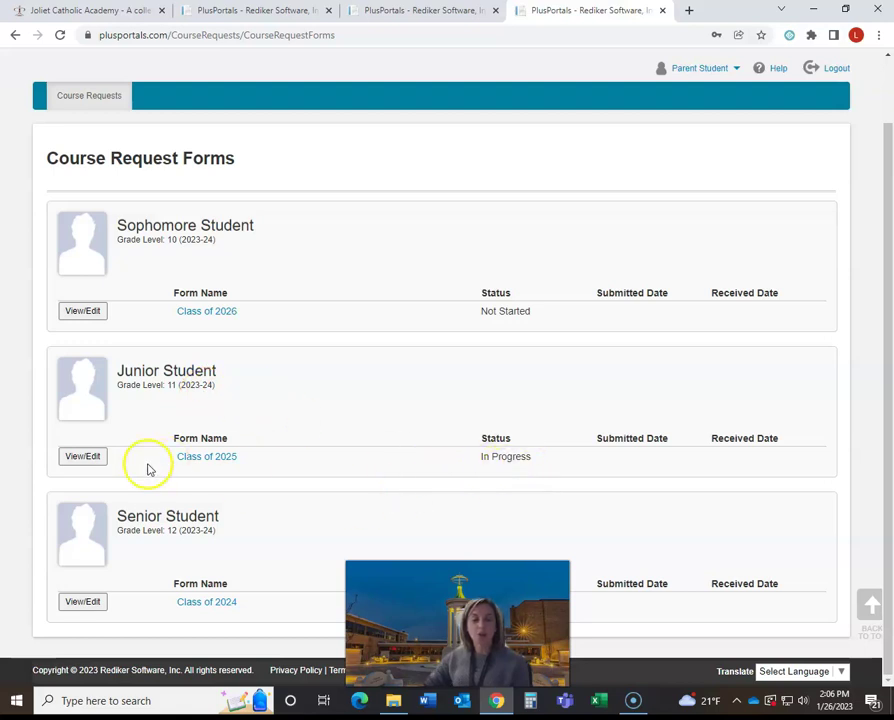
{"action": "left_click", "coordinate": [91, 465]}
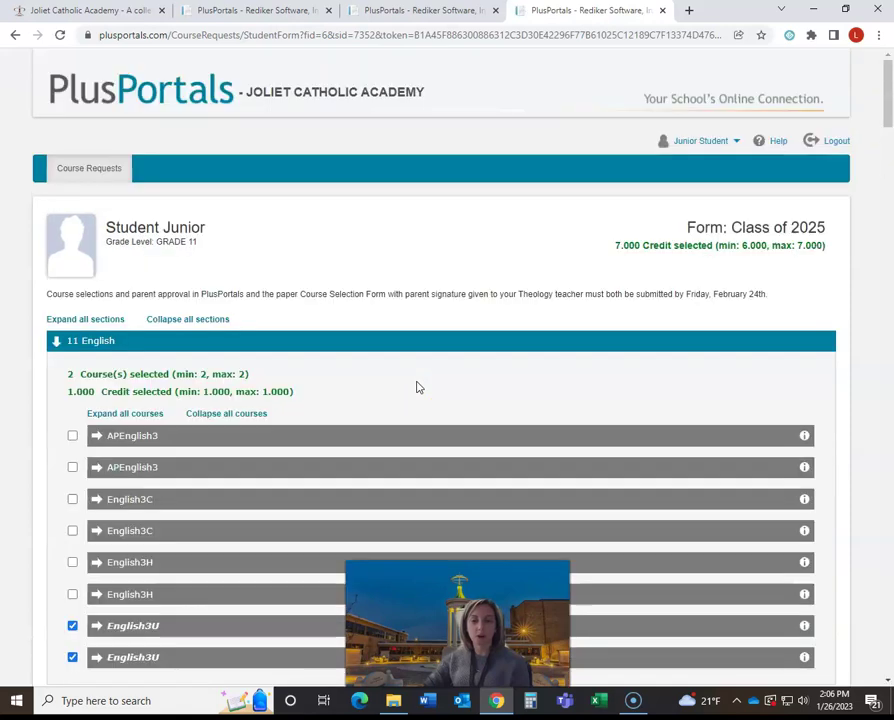
{"action": "left_click", "coordinate": [430, 393]}
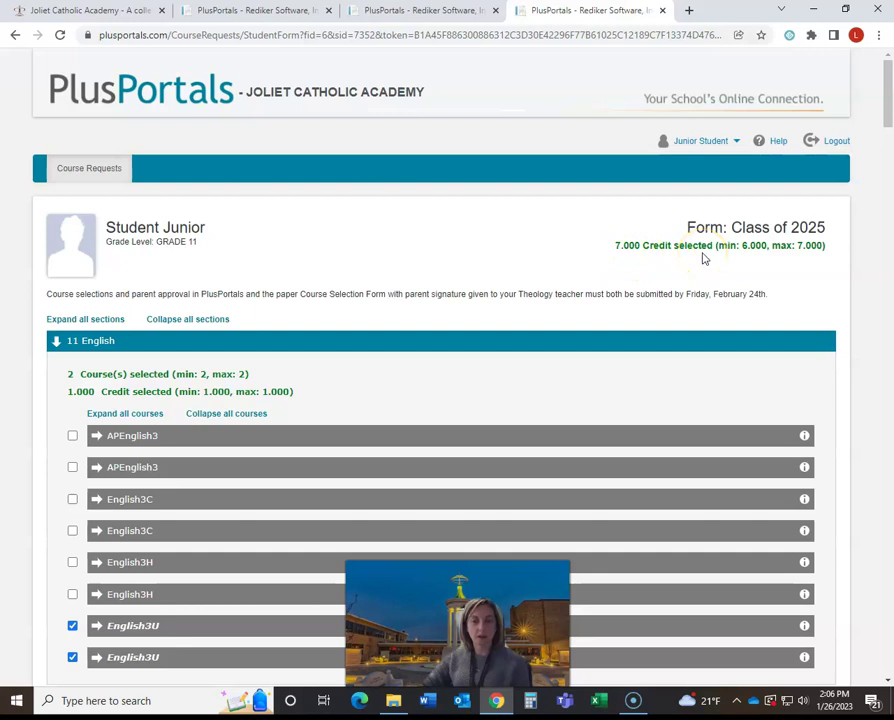
Step: View the English3U course details from the parent account's copy of the form and close them
{"action": "scroll", "coordinate": [416, 356], "scroll_direction": "down", "scroll_amount": 3}
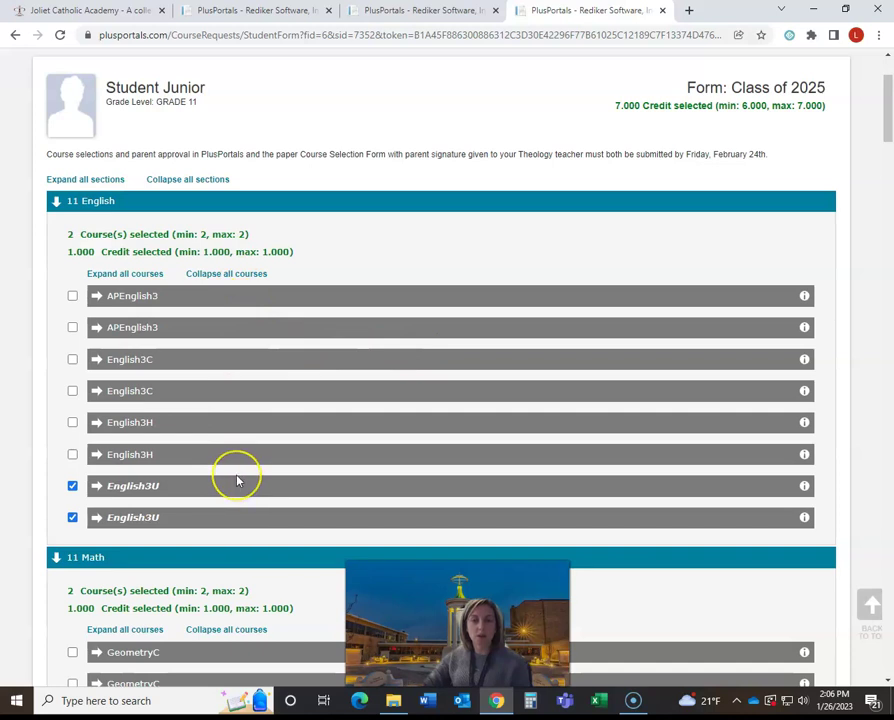
{"action": "left_click", "coordinate": [804, 486]}
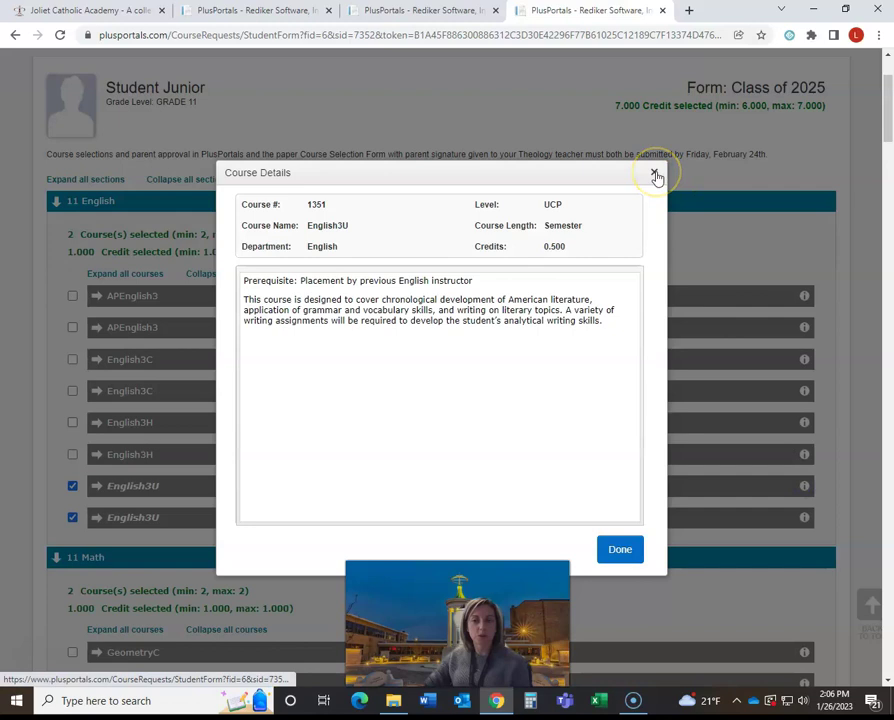
{"action": "left_click", "coordinate": [656, 176]}
{"action": "scroll", "coordinate": [541, 337], "scroll_direction": "down", "scroll_amount": 1}
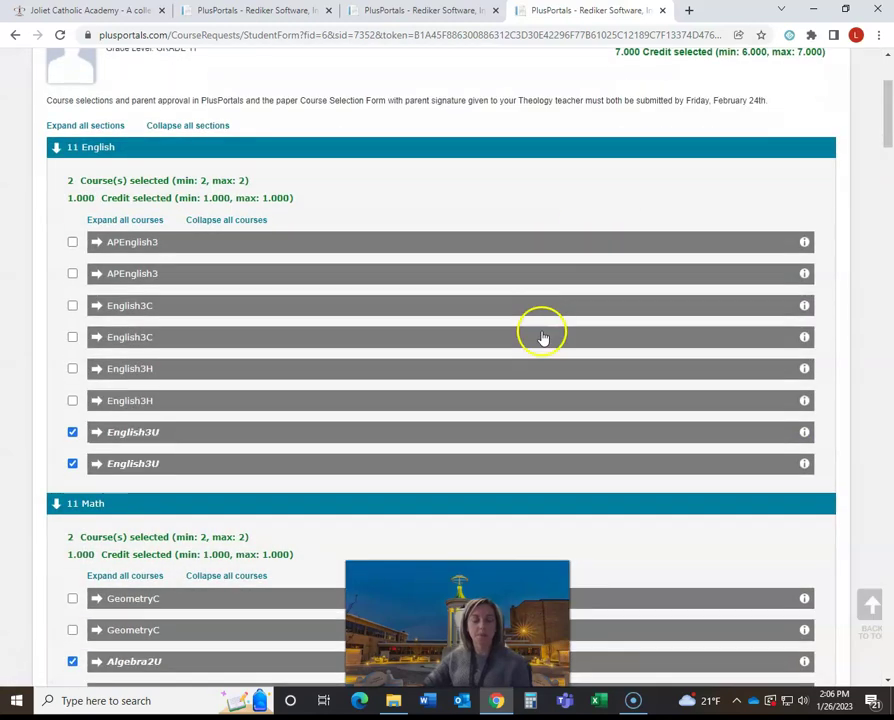
Step: Review the remaining sections of the Junior Student's Class of 2025 form and save it to revisit later
{"action": "scroll", "coordinate": [541, 337], "scroll_direction": "down", "scroll_amount": 4}
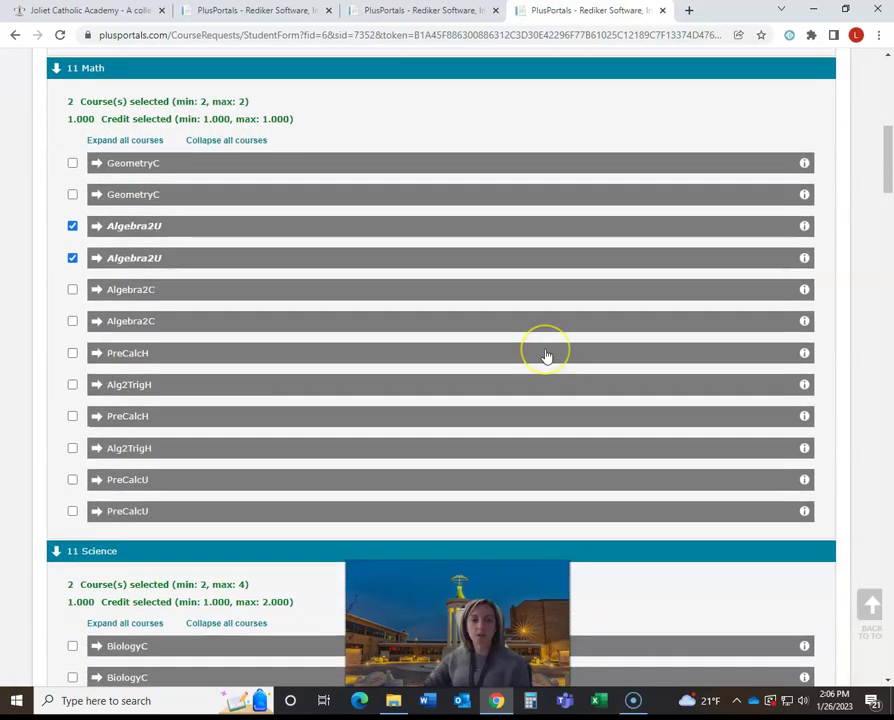
{"action": "scroll", "coordinate": [546, 356], "scroll_direction": "down", "scroll_amount": 3}
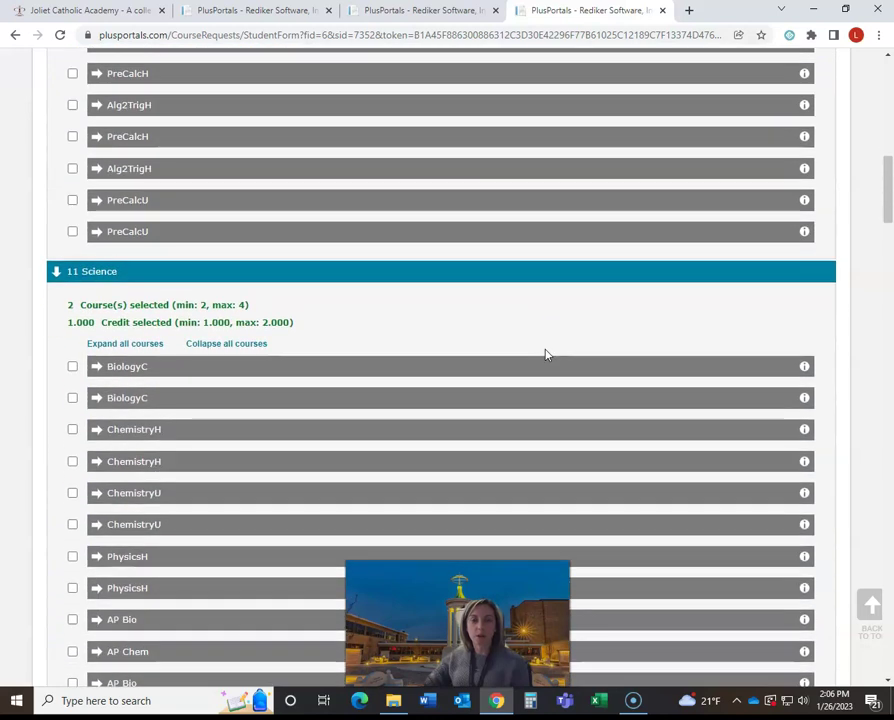
{"action": "scroll", "coordinate": [546, 356], "scroll_direction": "down", "scroll_amount": 12}
{"action": "scroll", "coordinate": [546, 363], "scroll_direction": "down", "scroll_amount": 20}
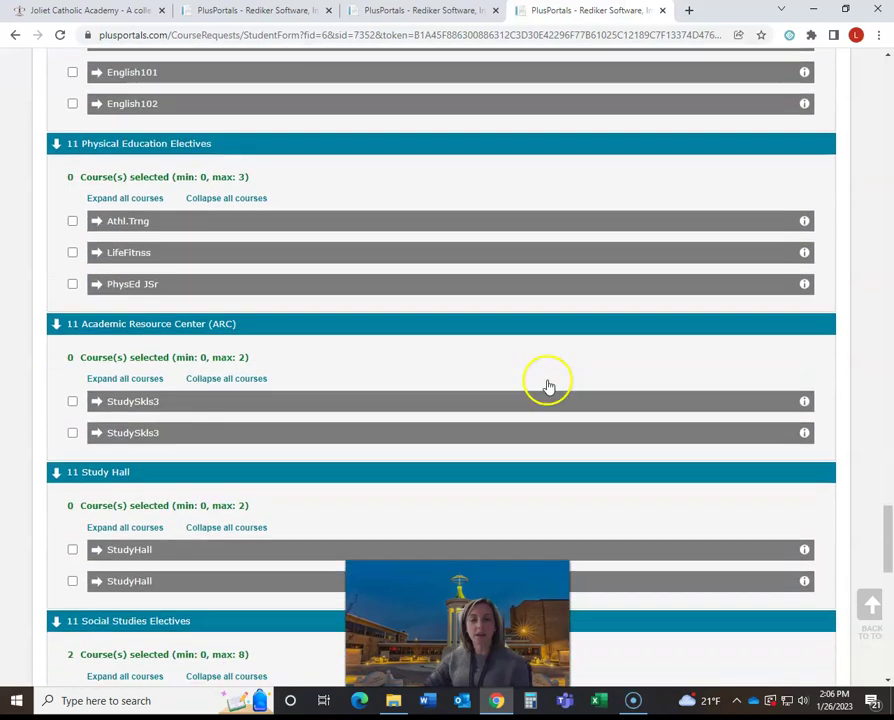
{"action": "scroll", "coordinate": [548, 386], "scroll_direction": "down", "scroll_amount": 15}
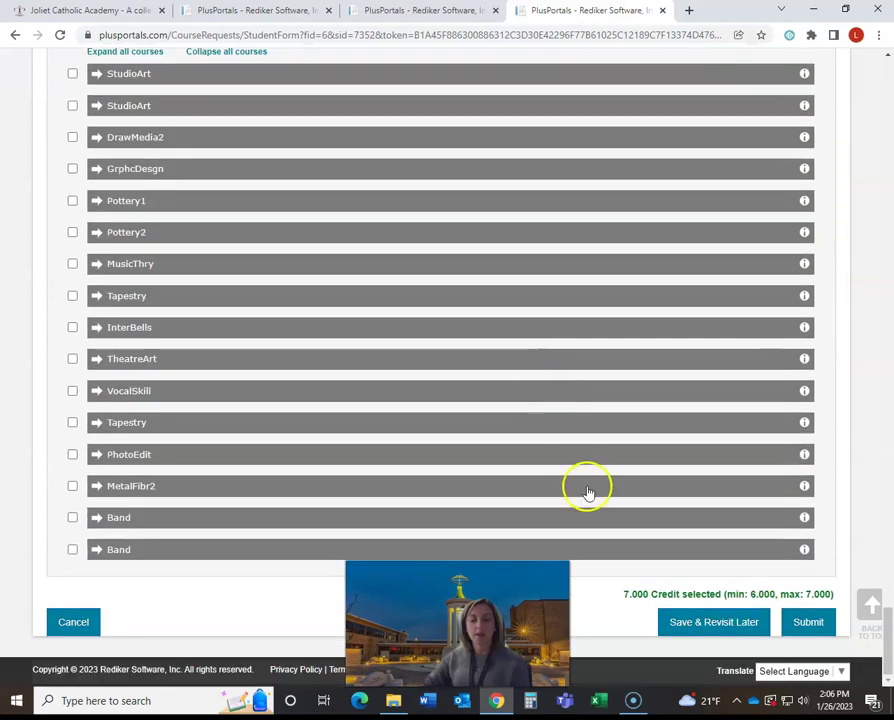
{"action": "left_click", "coordinate": [809, 626]}
{"action": "left_click", "coordinate": [750, 629]}
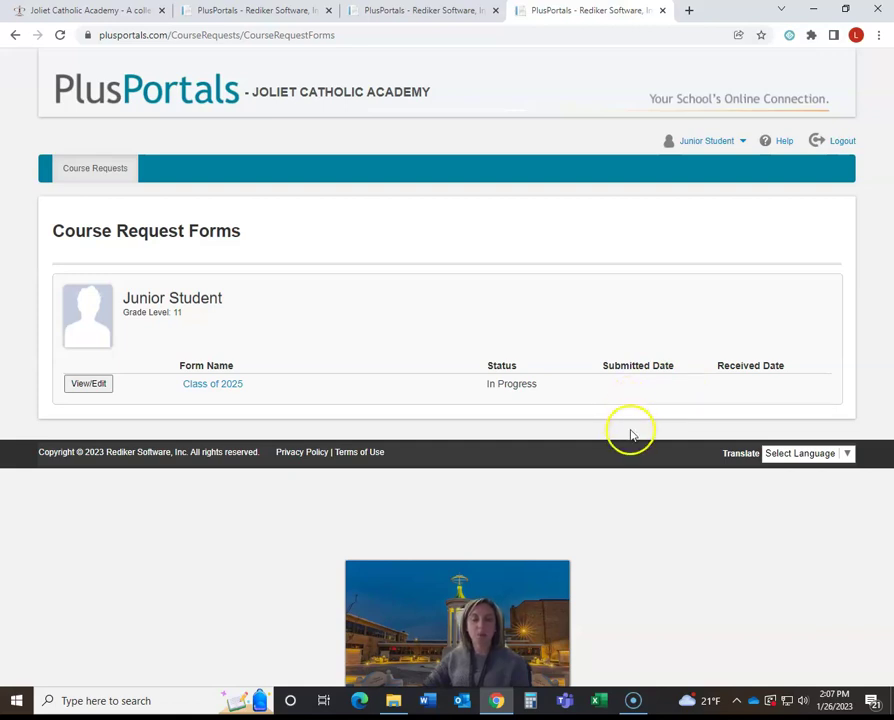
Step: Open the Counseling Department page for students on the school website and look over the Faculty & Staff contact list
{"action": "left_click", "coordinate": [67, 11]}
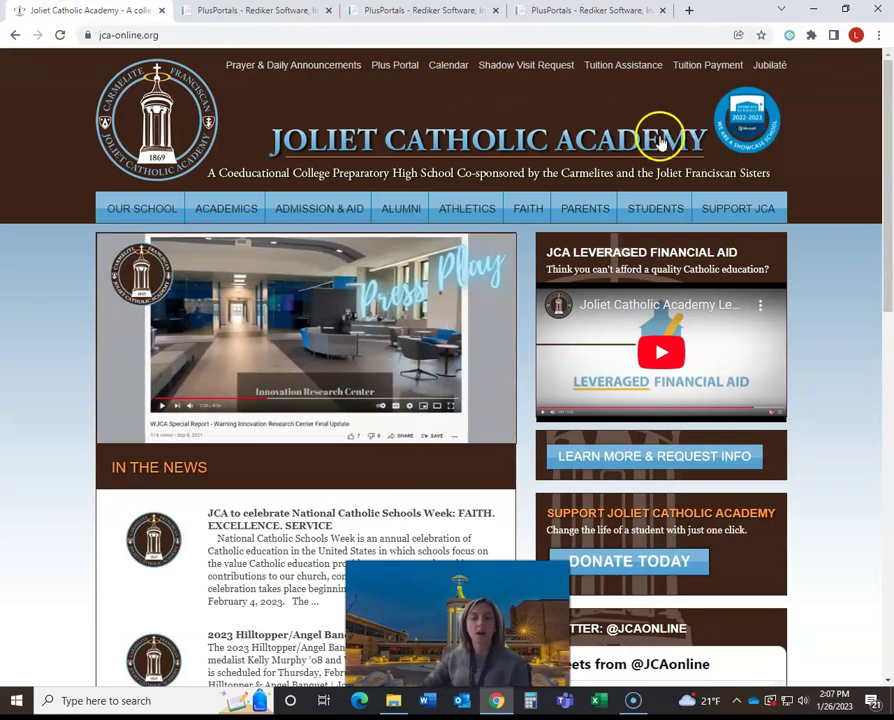
{"action": "mouse_move", "coordinate": [658, 206]}
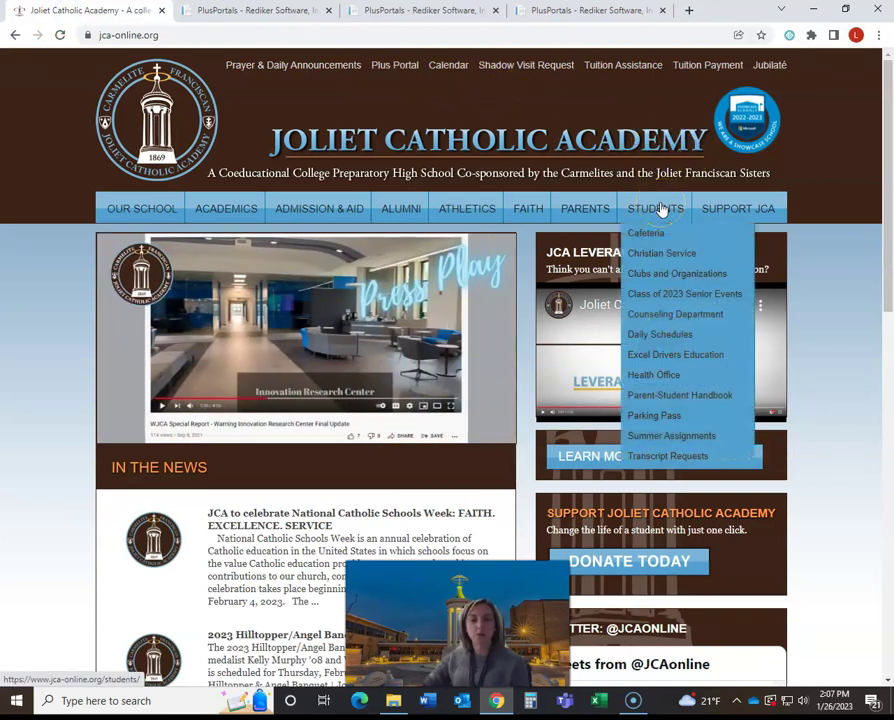
{"action": "left_click", "coordinate": [661, 316]}
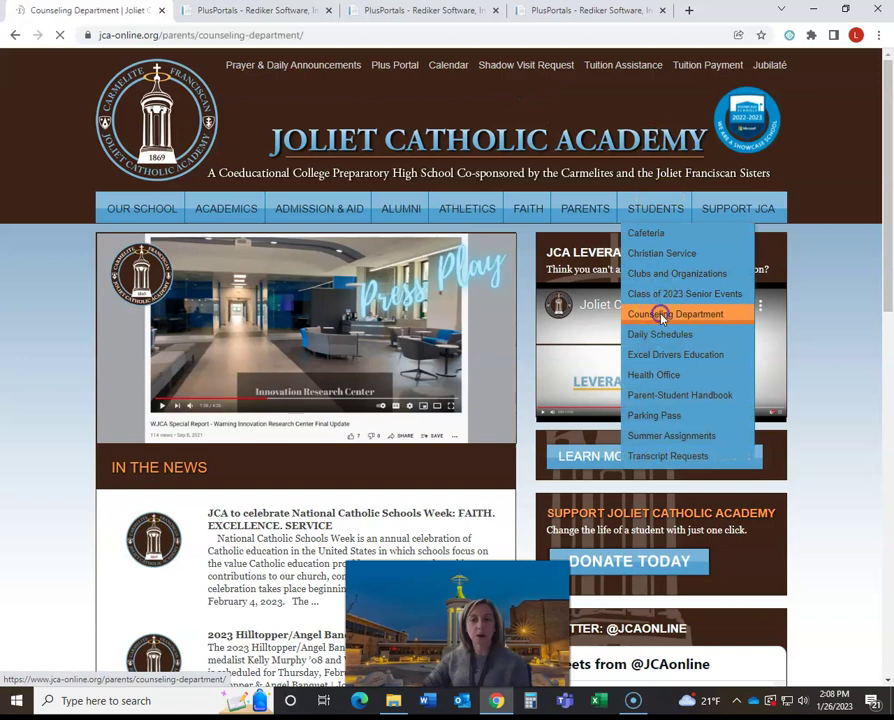
{"action": "scroll", "coordinate": [440, 400], "scroll_direction": "down", "scroll_amount": 3}
{"action": "scroll", "coordinate": [412, 424], "scroll_direction": "down", "scroll_amount": 3}
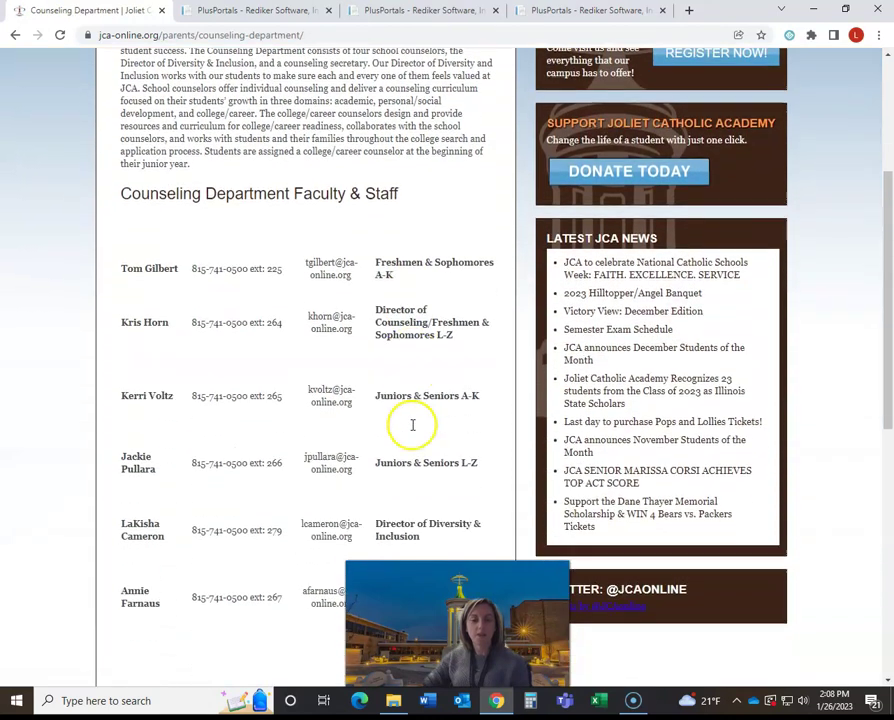
{"action": "scroll", "coordinate": [412, 426], "scroll_direction": "down", "scroll_amount": 2}
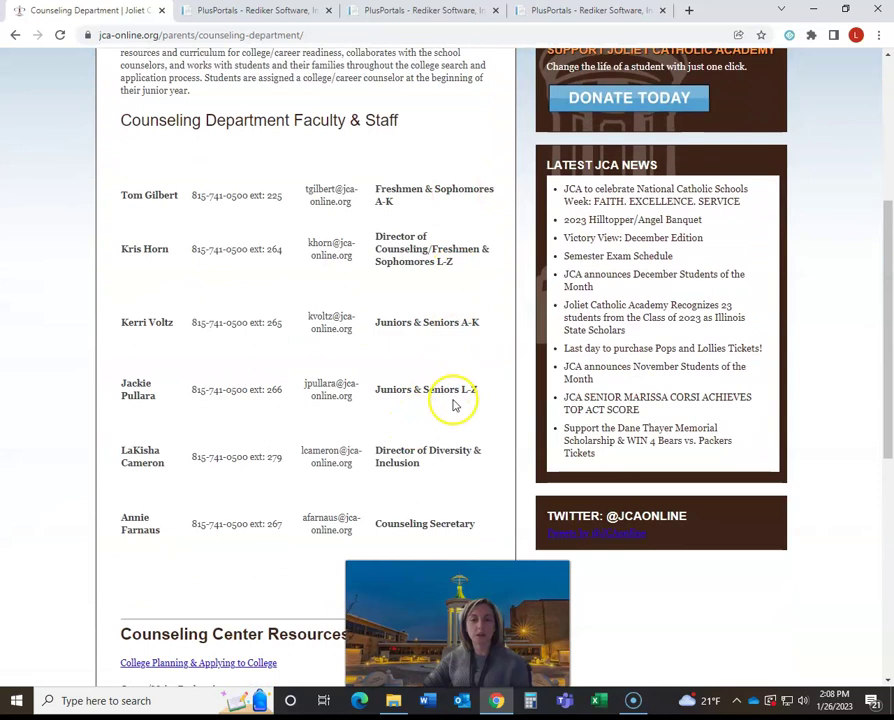